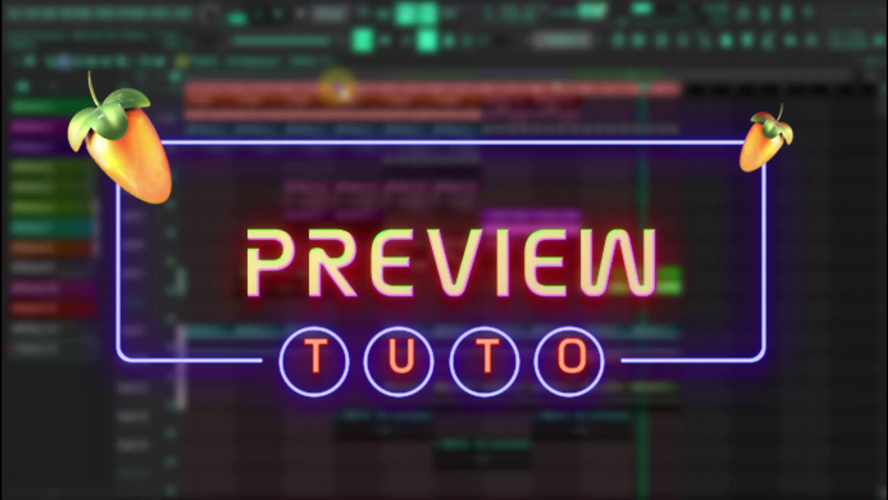
# Step: Move the song position earlier to bring up Pattern 1's Addictive Keys chords
pyautogui.click(335, 89)
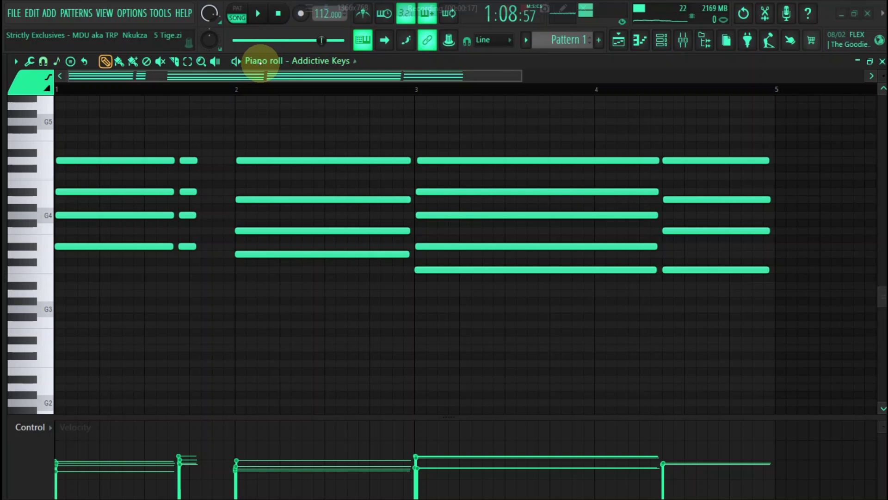
# Step: Play the chord pattern and open the Addictive Keys instrument from the Channel rack
pyautogui.click(245, 65)
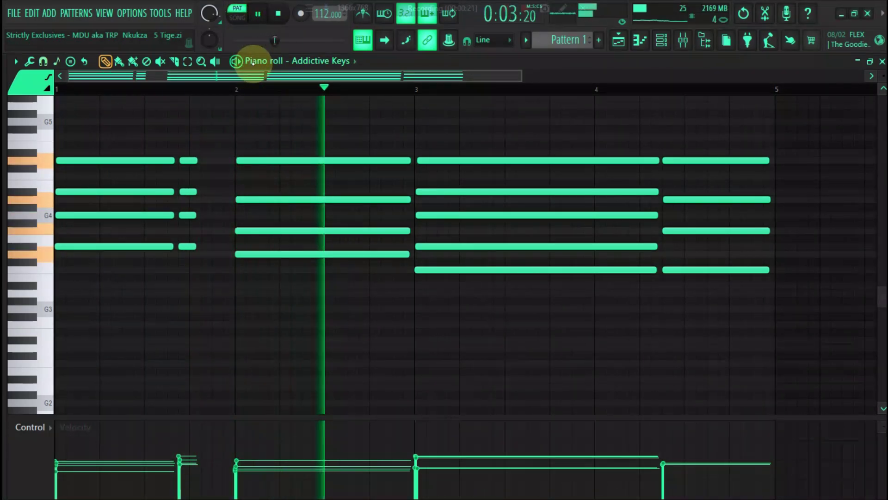
pyautogui.click(660, 46)
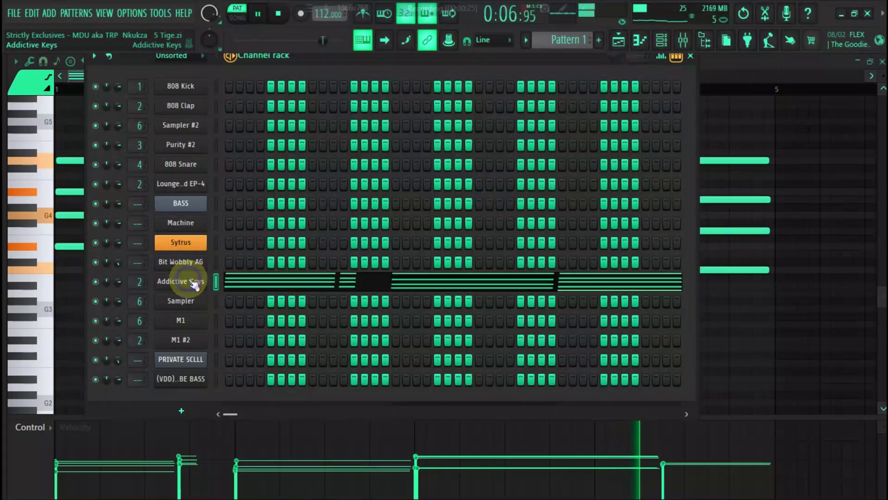
pyautogui.click(190, 283)
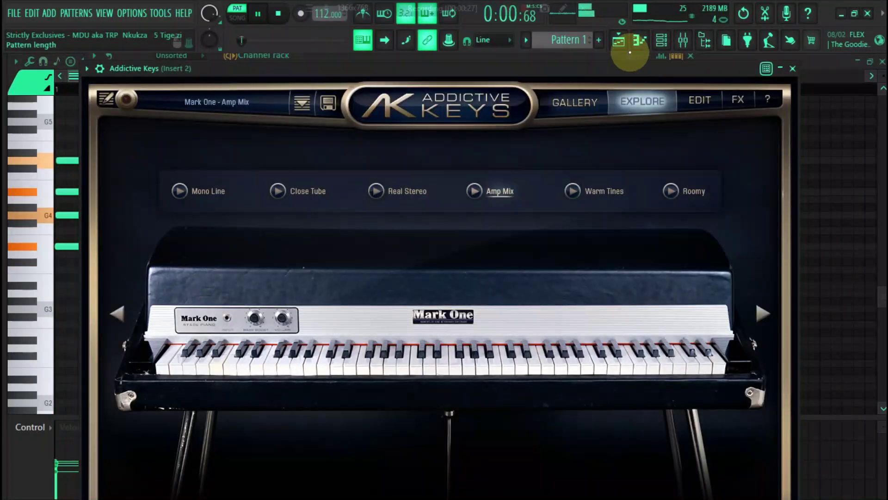
# Step: Make Pattern 10 current, open its Lounge Lizard EP-4 plugin, then return to the Playlist
pyautogui.click(620, 42)
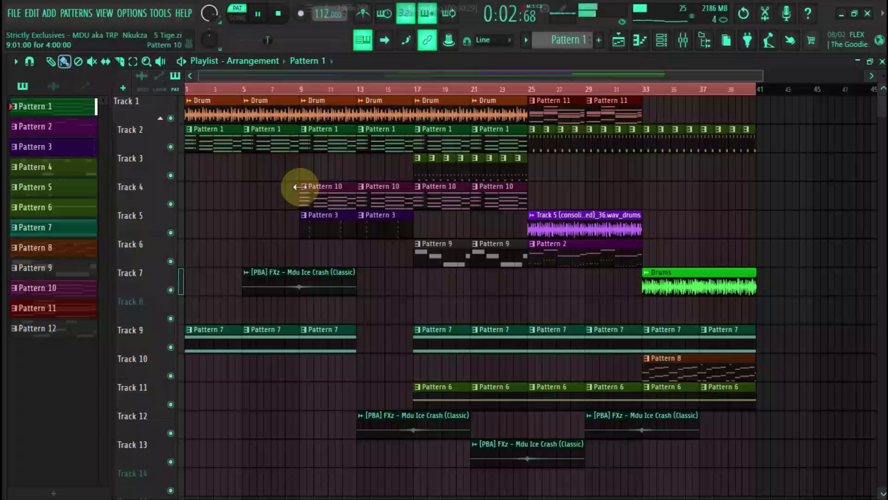
pyautogui.click(328, 196)
pyautogui.click(661, 40)
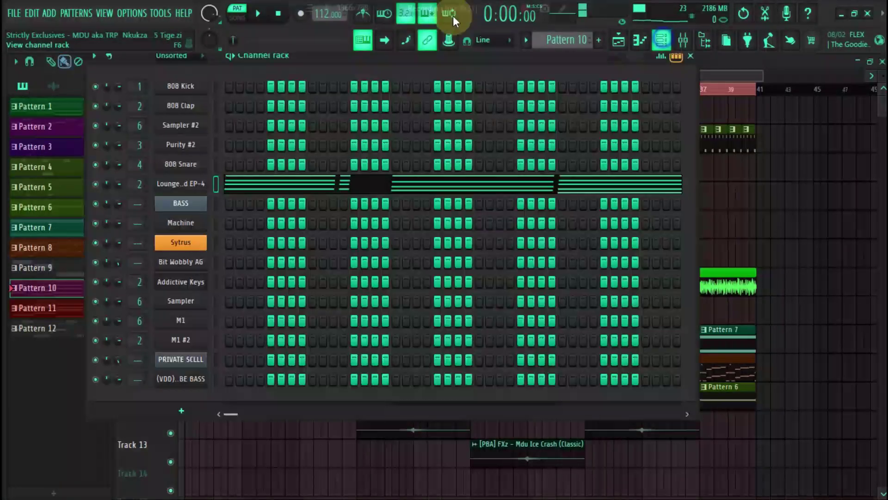
pyautogui.click(178, 187)
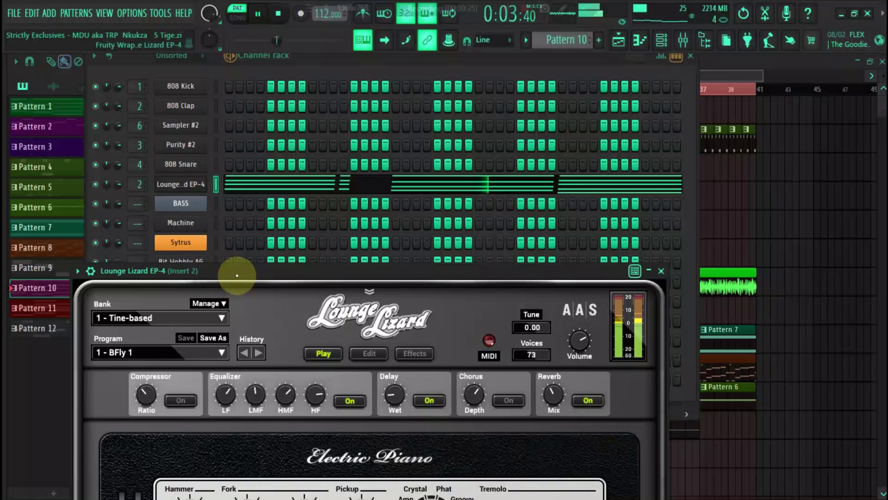
pyautogui.moveTo(234, 273); pyautogui.dragTo(268, 115)
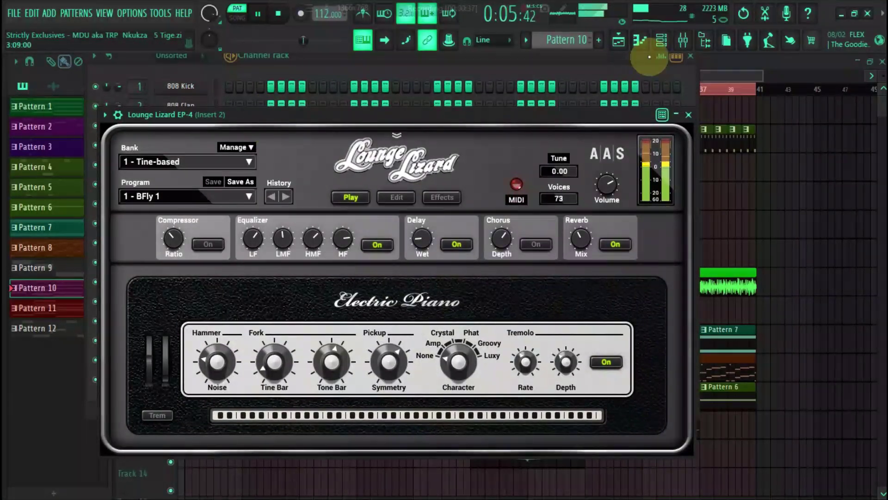
pyautogui.click(620, 40)
pyautogui.click(568, 62)
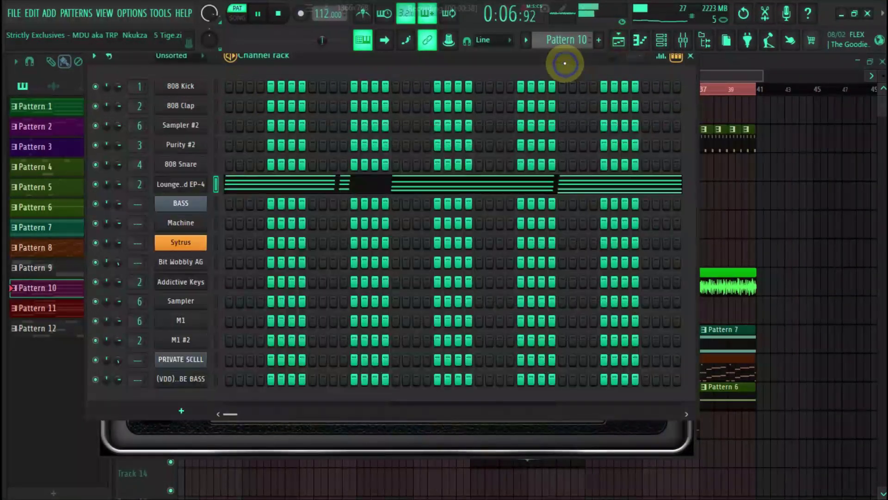
pyautogui.click(620, 41)
# Step: Make Pattern 7 current and review its Purity #2 pad plugin and notes
pyautogui.click(212, 341)
pyautogui.press('space')
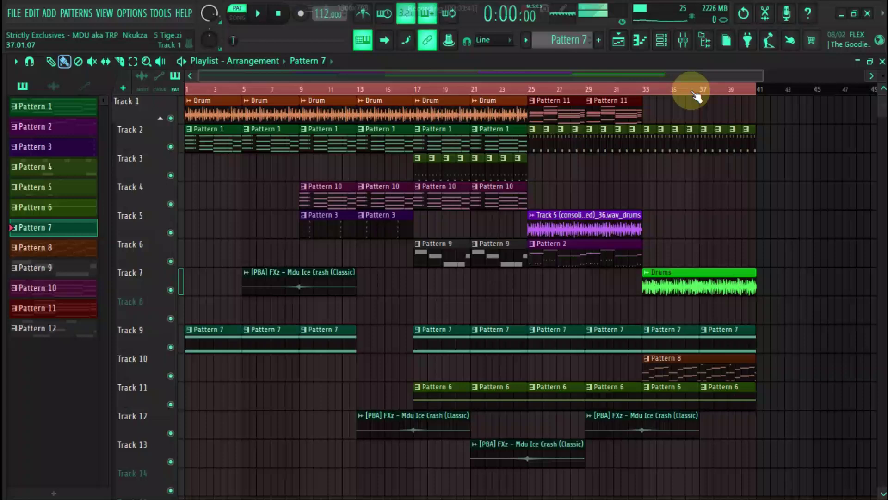
pyautogui.click(665, 47)
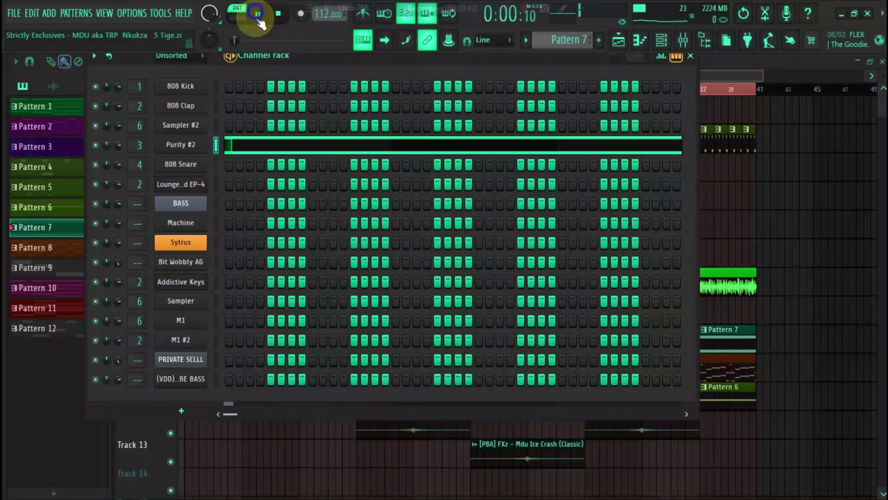
pyautogui.click(189, 145)
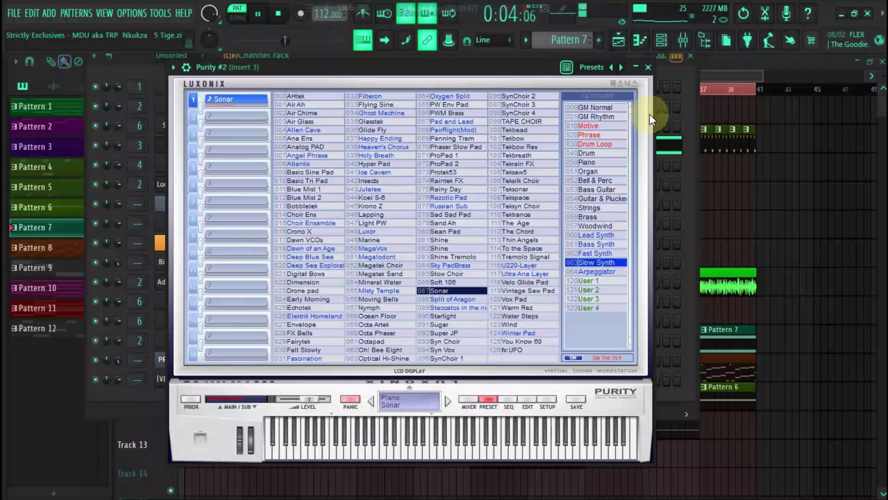
pyautogui.click(672, 72)
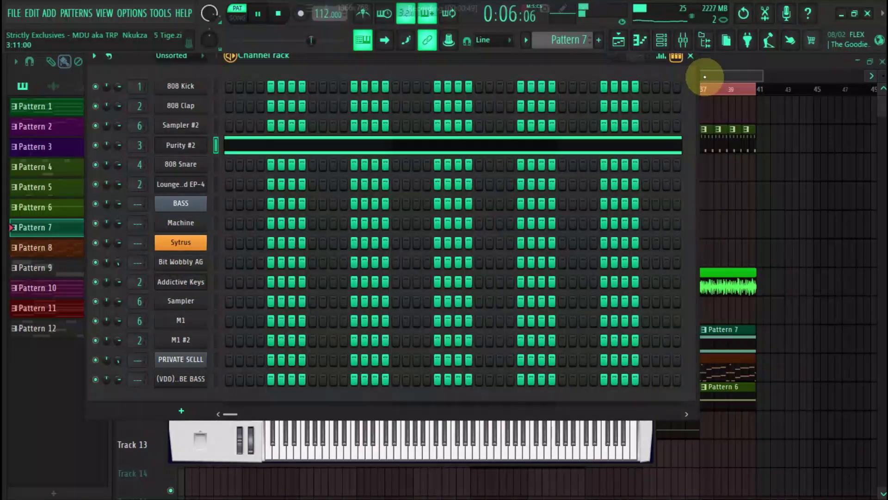
pyautogui.click(563, 143)
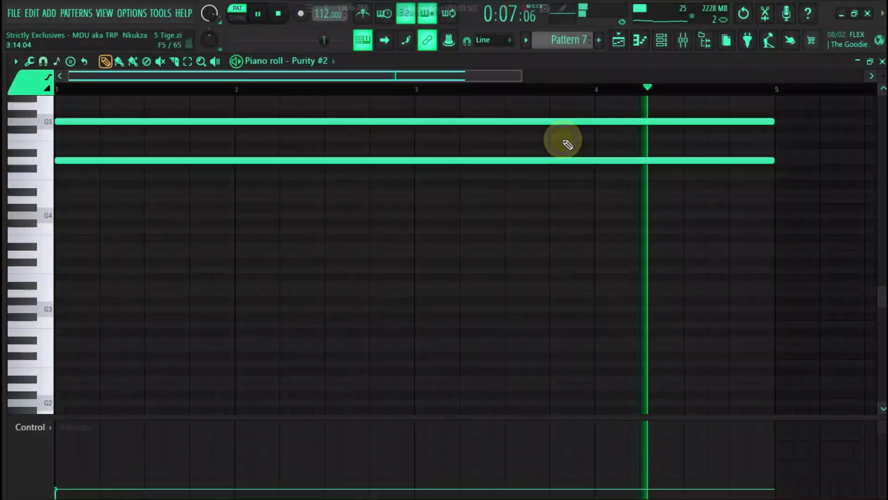
pyautogui.click(618, 41)
pyautogui.press('space')
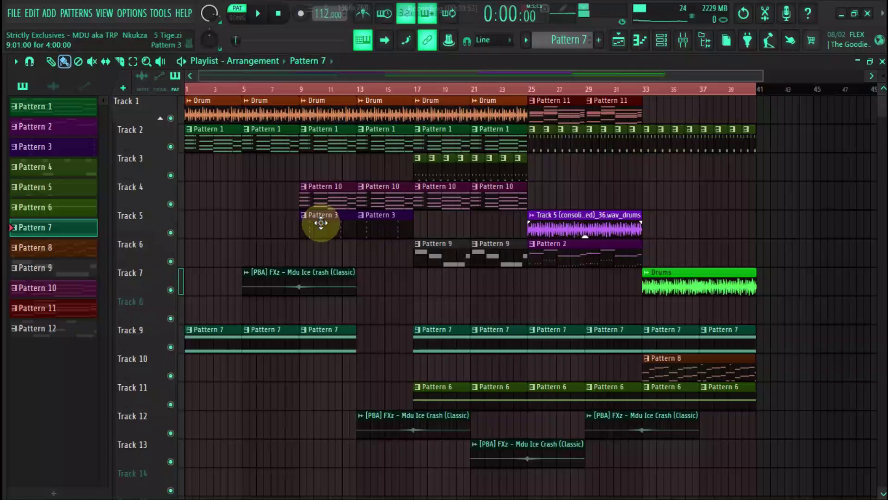
# Step: Make Pattern 3 current, play its M1 shot notes, and inspect Insert 6's Fruity delay 2
pyautogui.click(321, 223)
pyautogui.click(662, 40)
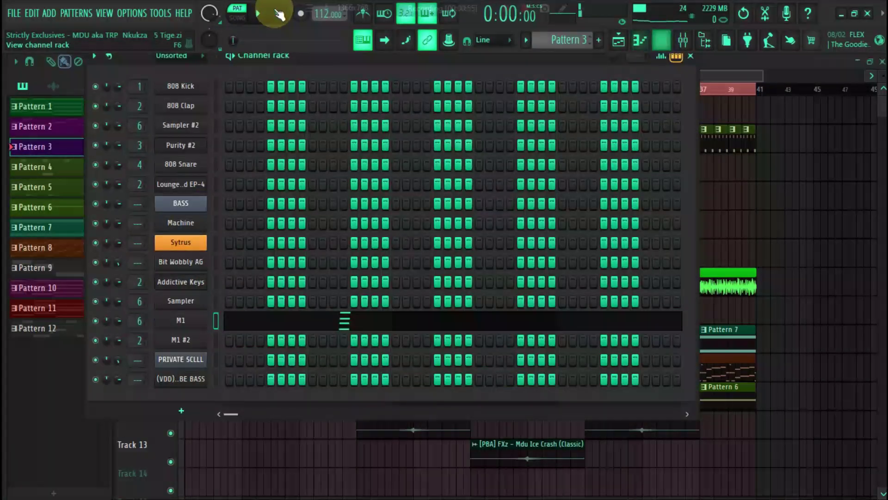
pyautogui.click(259, 13)
pyautogui.click(264, 323)
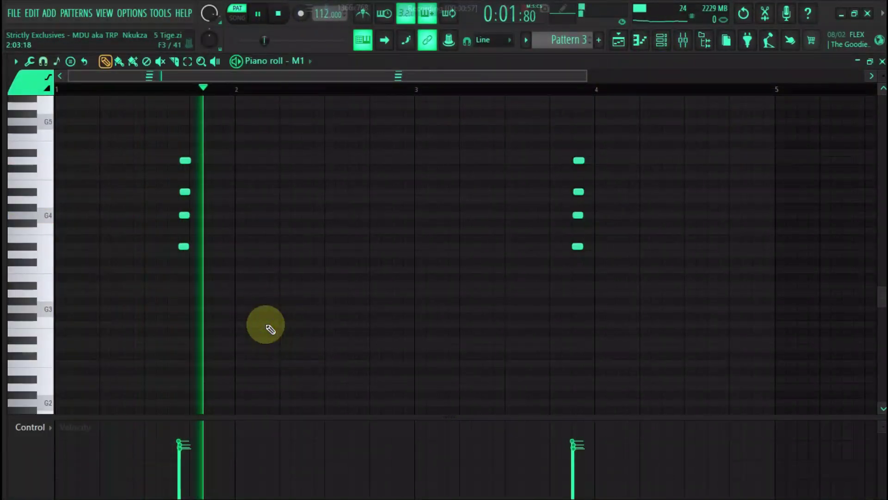
pyautogui.click(682, 40)
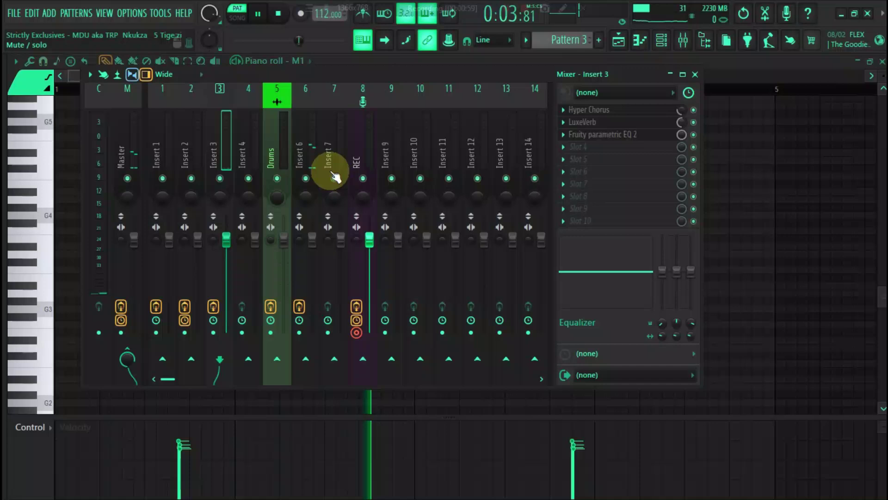
pyautogui.click(301, 159)
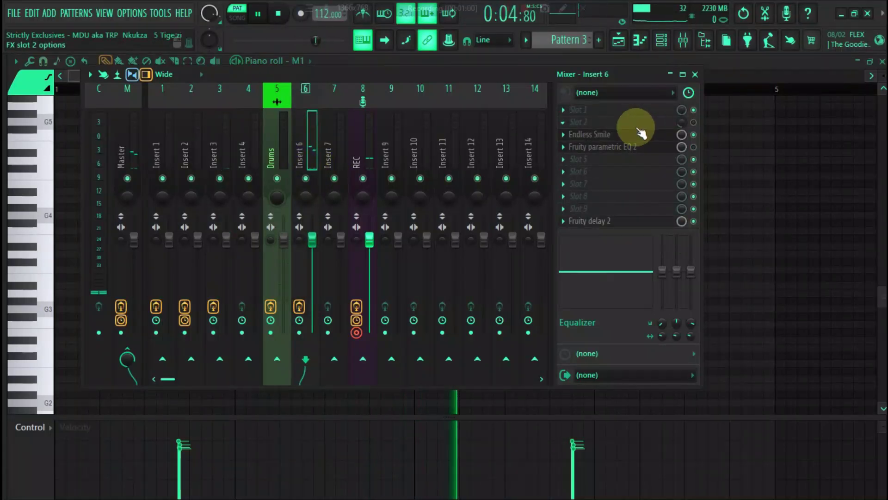
pyautogui.click(609, 222)
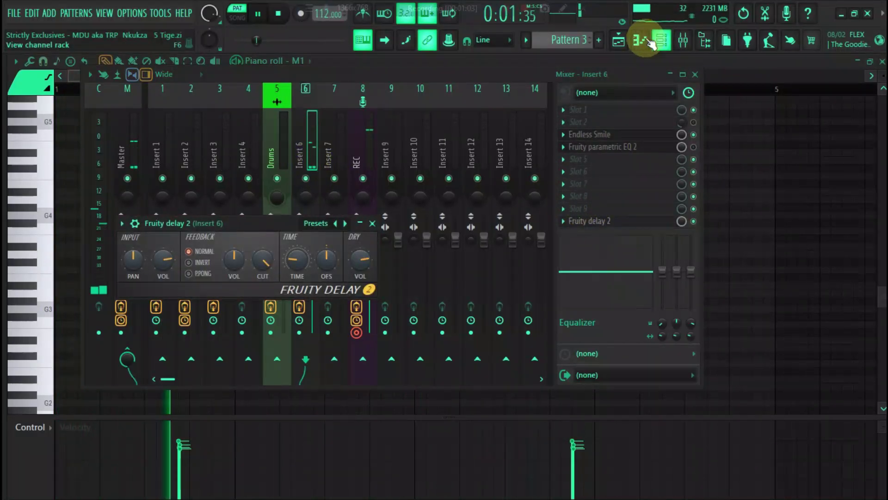
pyautogui.click(622, 39)
# Step: Play Pattern 9's BASS notes in the piano roll, then return to the Playlist
pyautogui.press('space')
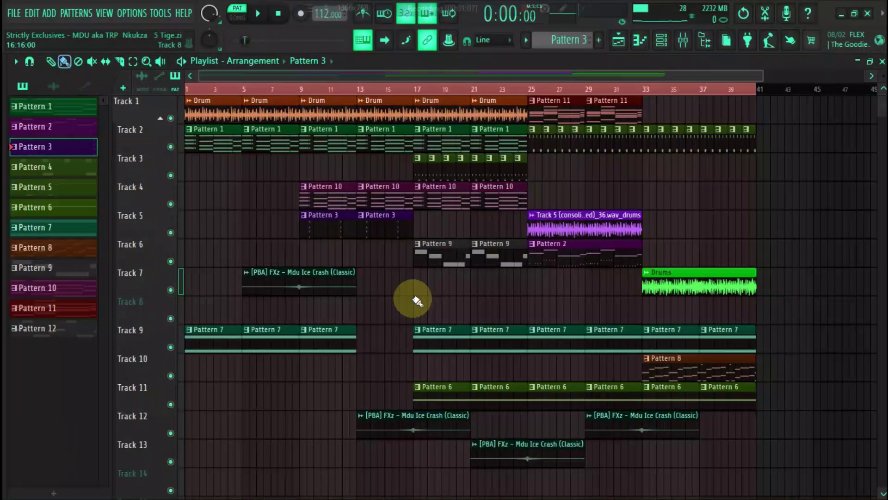
pyautogui.doubleClick(438, 247)
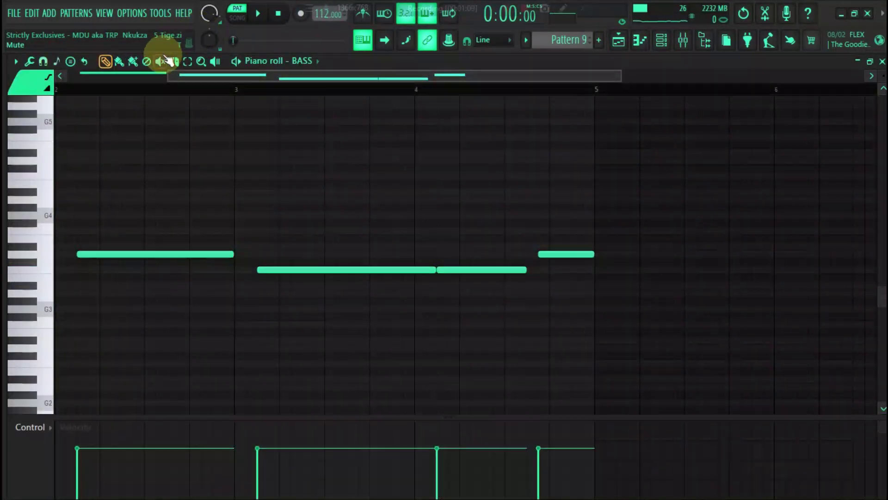
pyautogui.press('space')
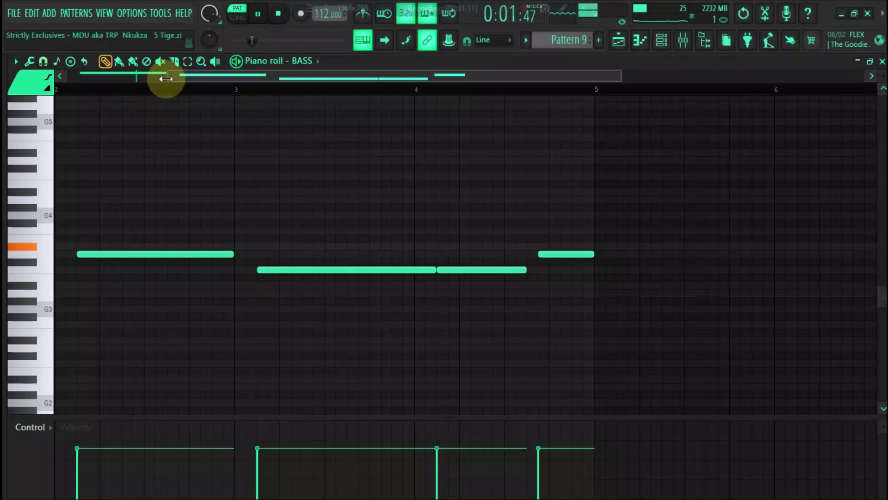
pyautogui.moveTo(165, 79); pyautogui.dragTo(70, 78)
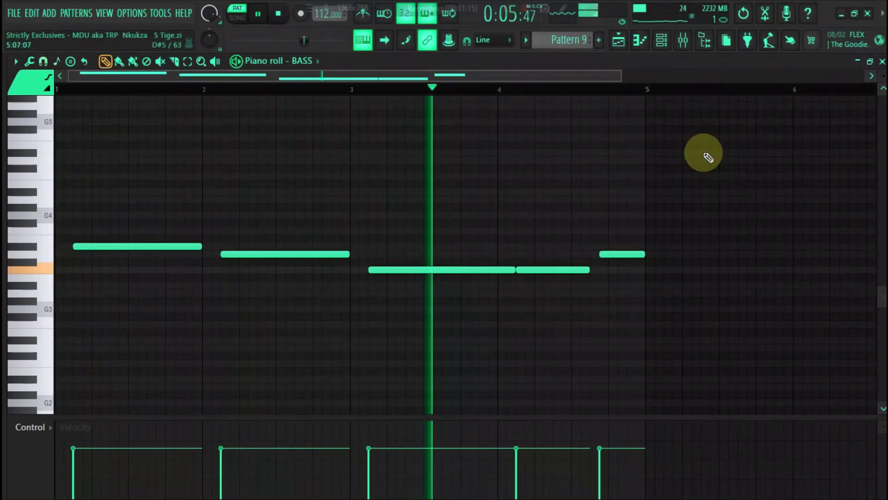
pyautogui.click(619, 43)
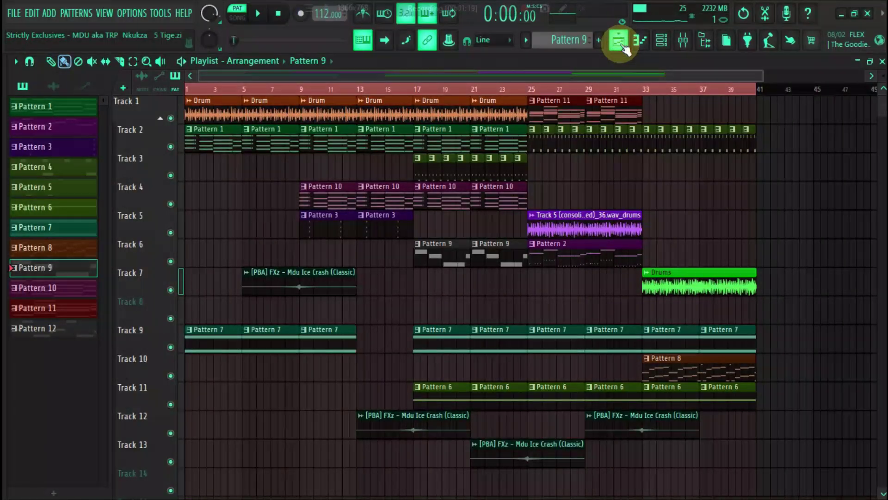
# Step: Make Pattern 5 current and view its Machine channel's four short notes
pyautogui.click(441, 185)
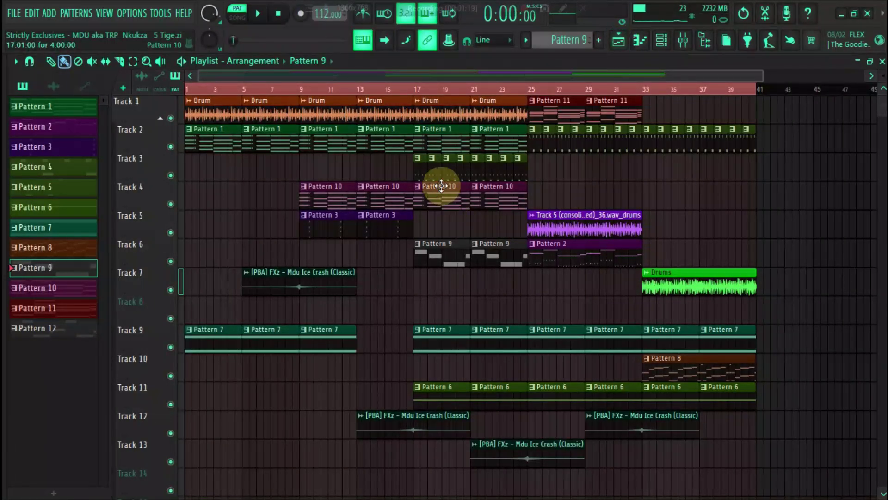
pyautogui.click(661, 40)
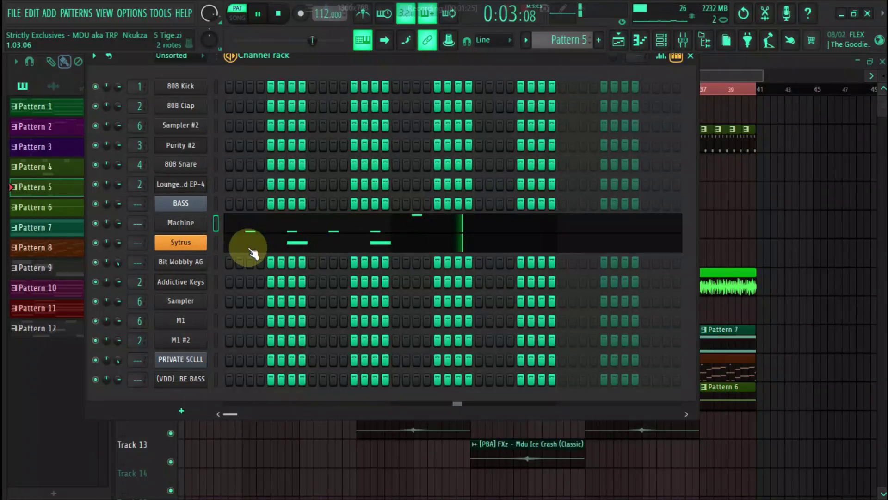
pyautogui.click(262, 222)
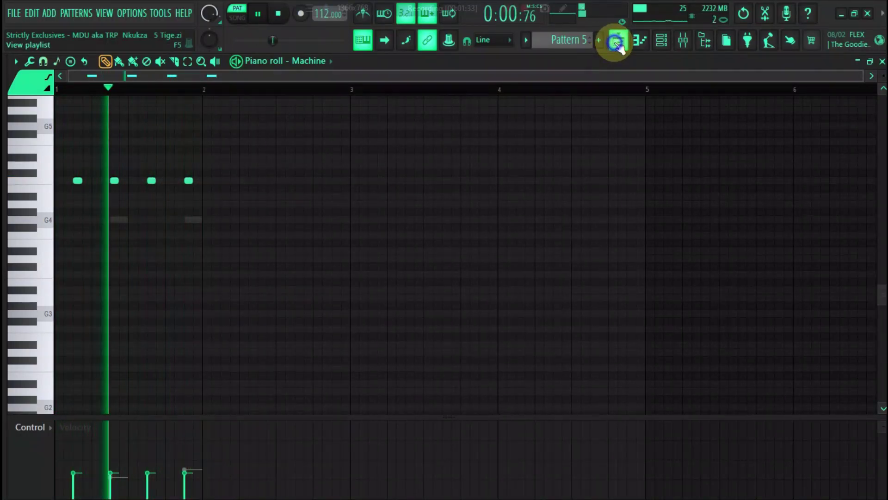
pyautogui.click(618, 43)
# Step: Make Pattern 6 current and play M1 #2's sustained four-bar G5 note
pyautogui.press('space')
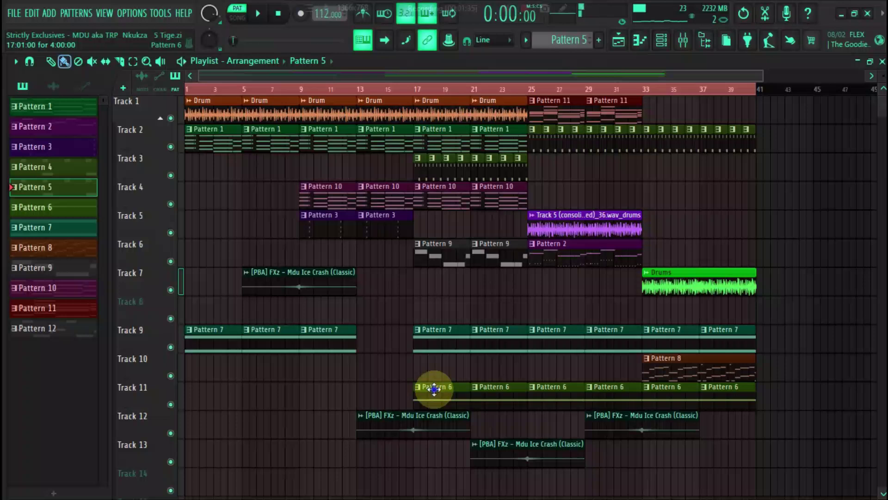
pyautogui.click(432, 387)
pyautogui.click(660, 42)
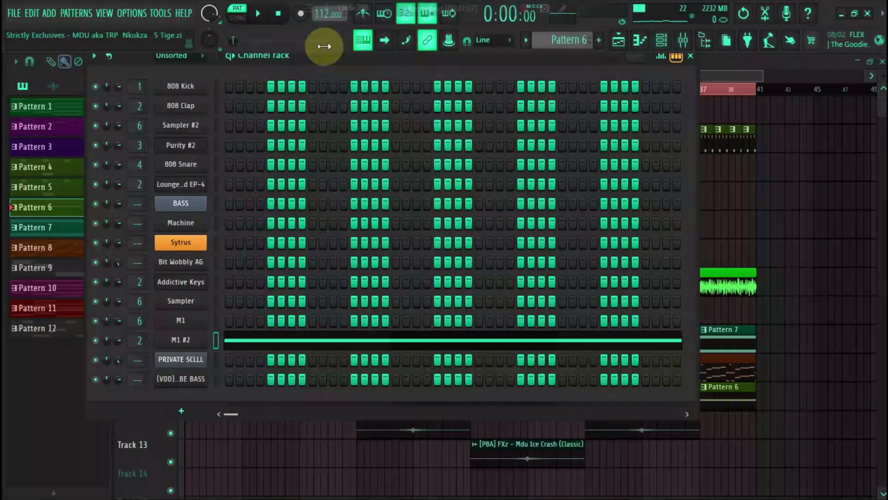
pyautogui.press('space')
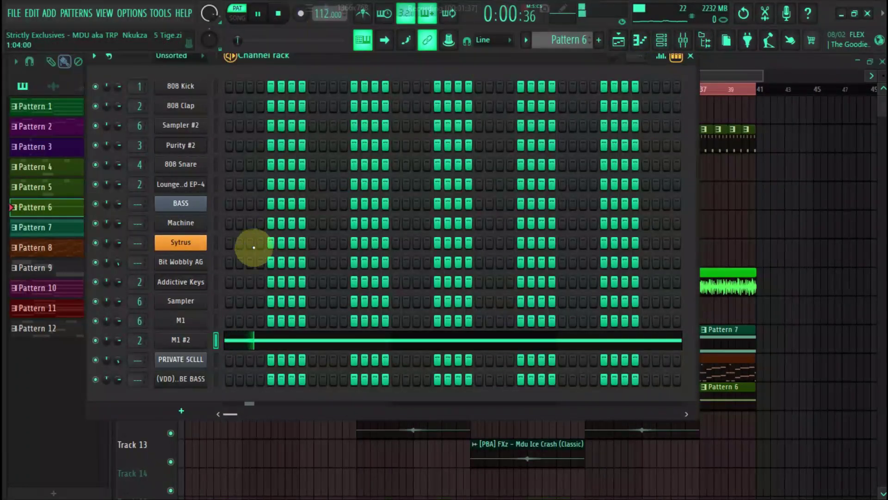
pyautogui.click(245, 336)
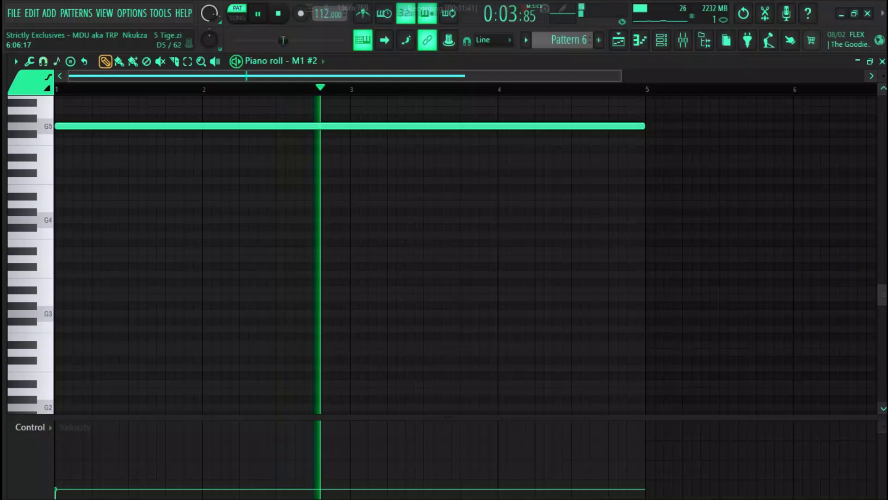
pyautogui.scroll(3, 349, 255)
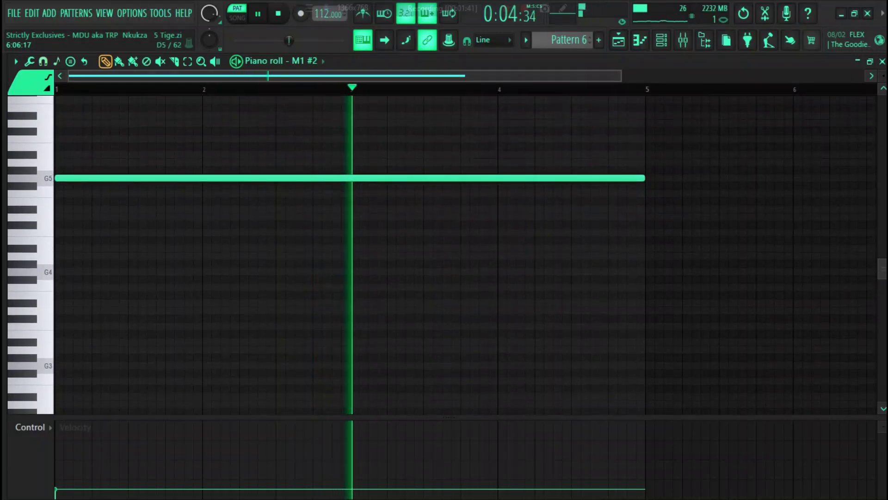
pyautogui.click(621, 43)
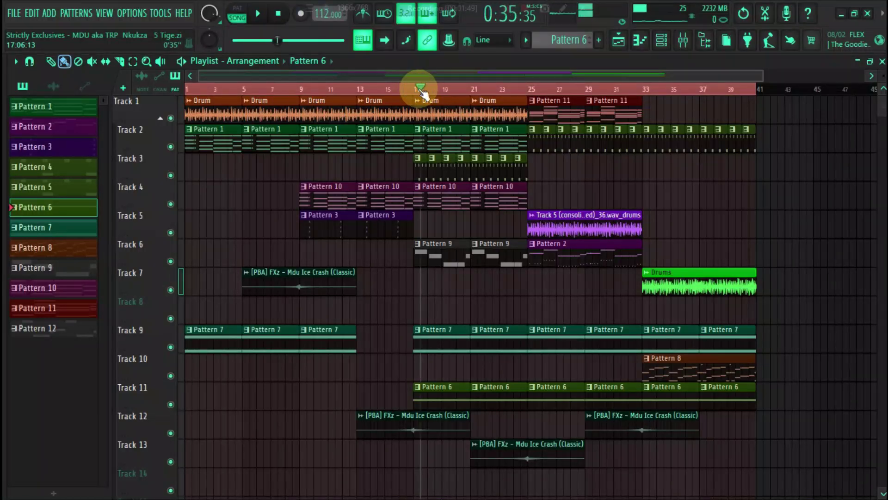
# Step: Mute Track 1's Drum clips and play the arrangement, restarting from bar 1
pyautogui.click(171, 118)
pyautogui.press('space')
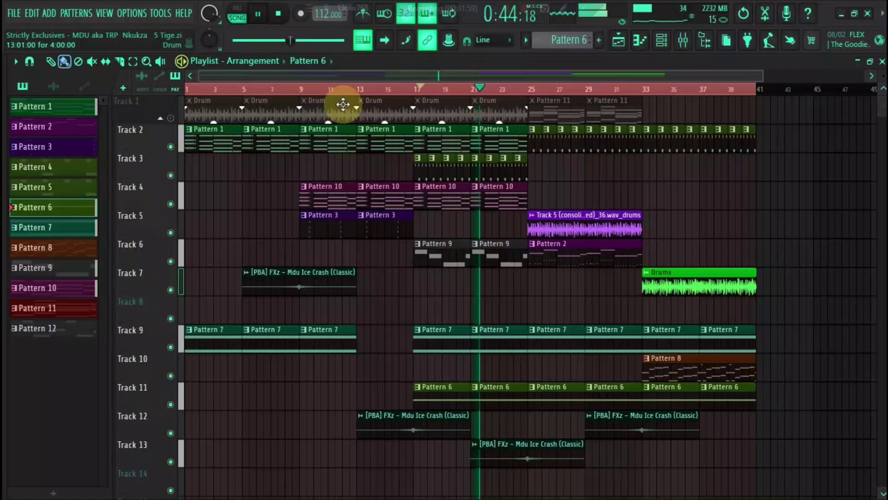
pyautogui.press('space')
pyautogui.press('space')
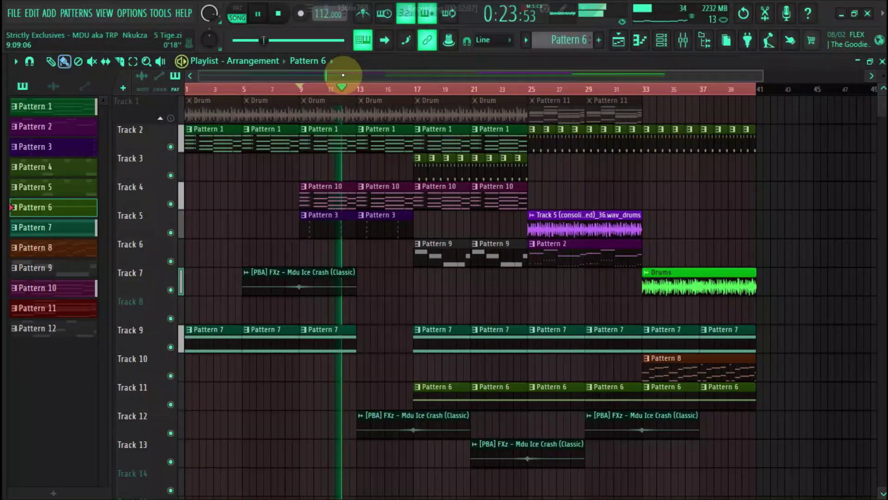
pyautogui.click(191, 90)
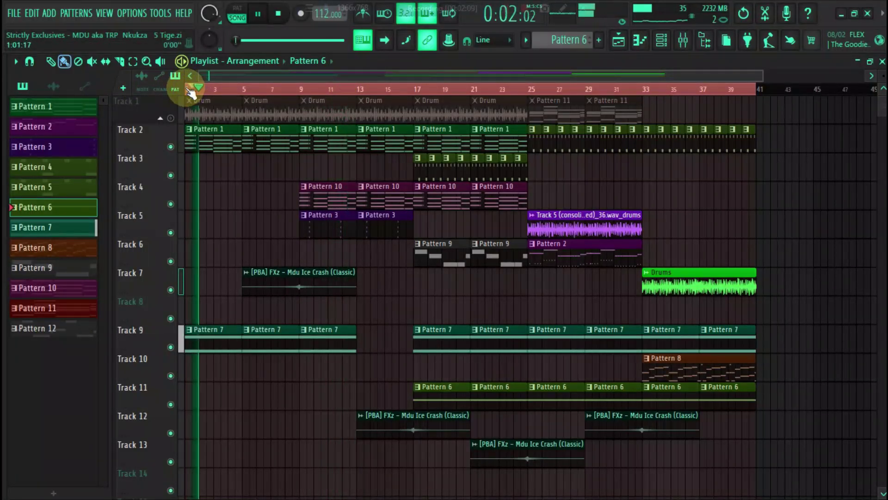
pyautogui.moveTo(227, 76); pyautogui.dragTo(316, 78)
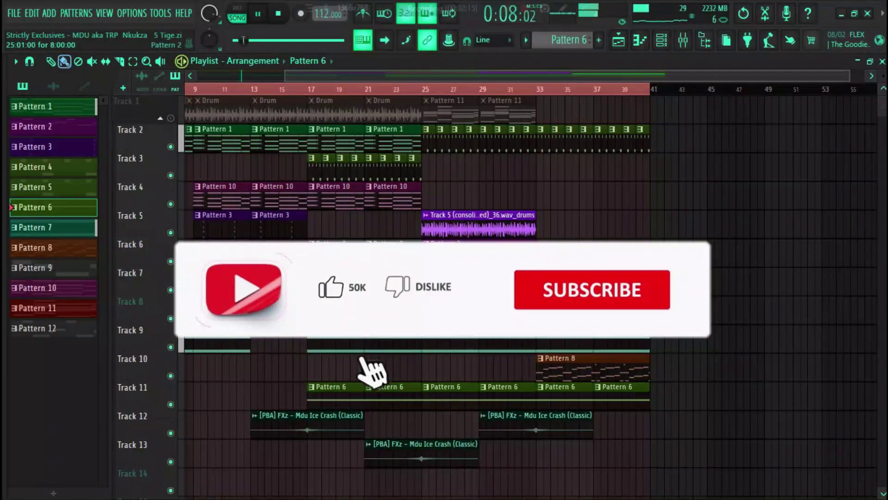
pyautogui.press('space')
# Step: Play Pattern 2 alone and zoom out on its PRIVATE SCLLL notes between G2 and G3
pyautogui.click(661, 40)
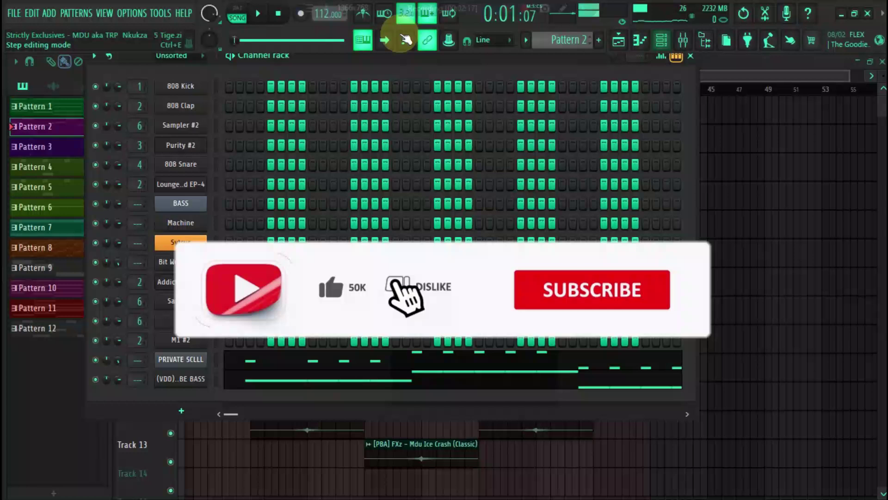
pyautogui.press('l')
pyautogui.press('space')
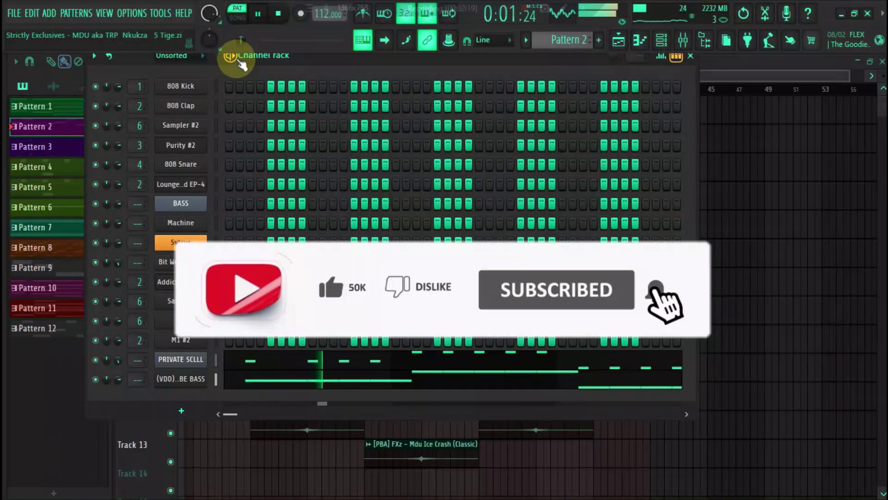
pyautogui.click(261, 360)
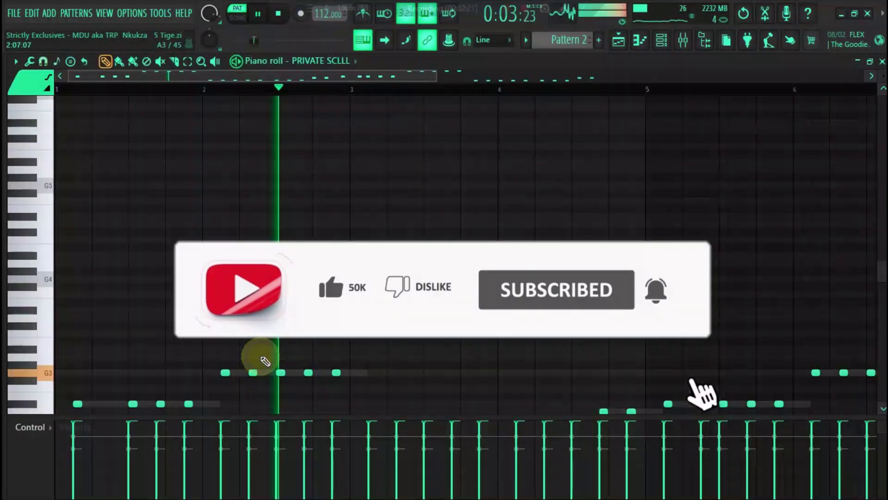
pyautogui.moveTo(436, 77); pyautogui.dragTo(874, 293)
pyautogui.scroll(-5, 874, 275)
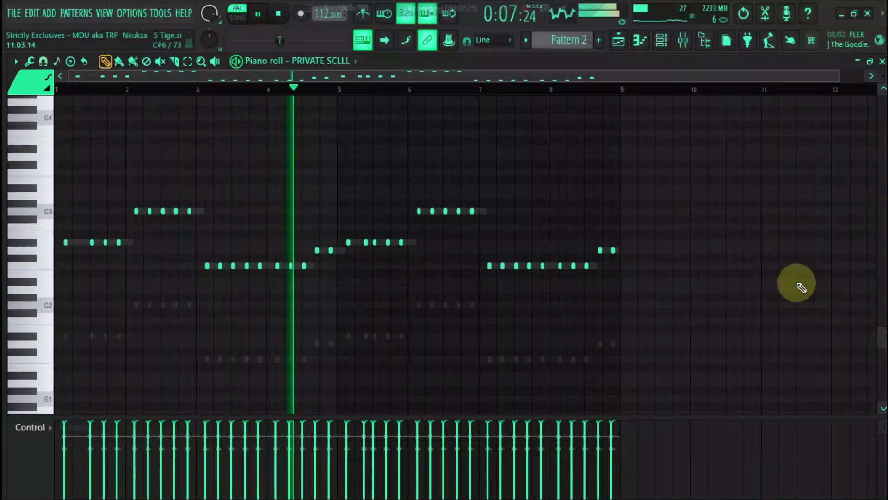
pyautogui.moveTo(839, 74); pyautogui.dragTo(648, 73)
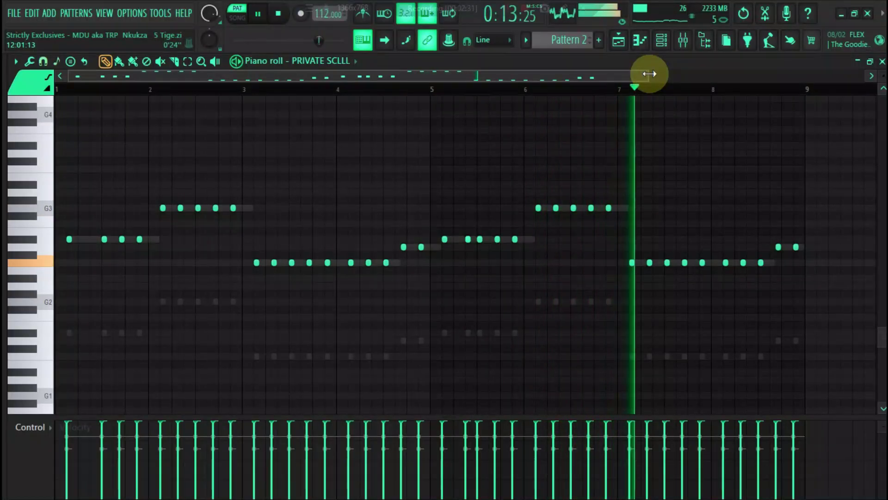
# Step: Make Pattern 4 current and play its Machine channel's four short notes
pyautogui.click(620, 41)
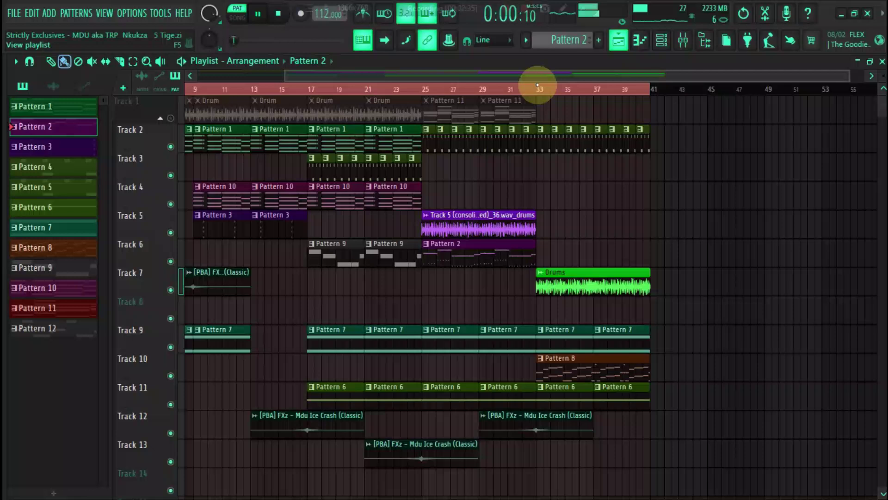
pyautogui.press('space')
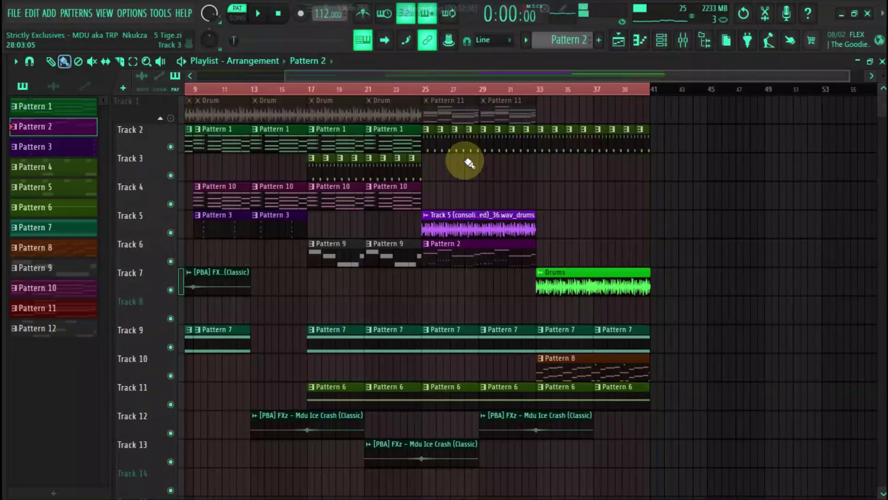
pyautogui.click(443, 149)
pyautogui.click(643, 40)
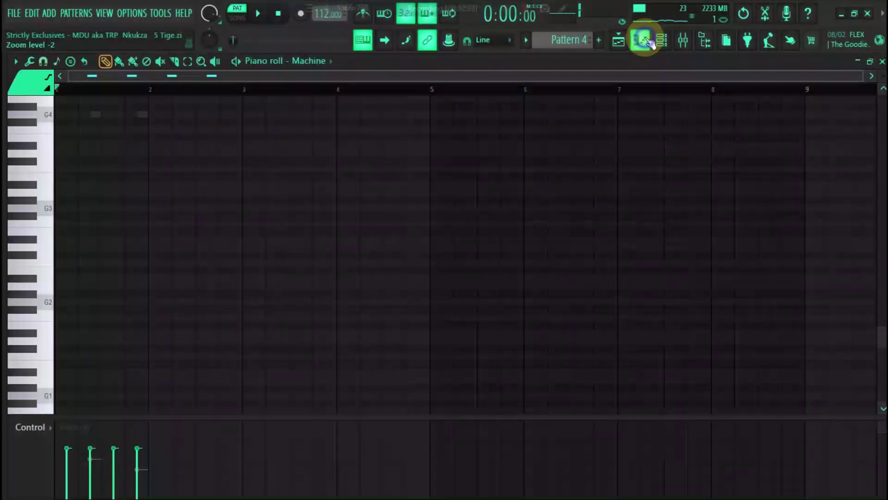
pyautogui.click(264, 15)
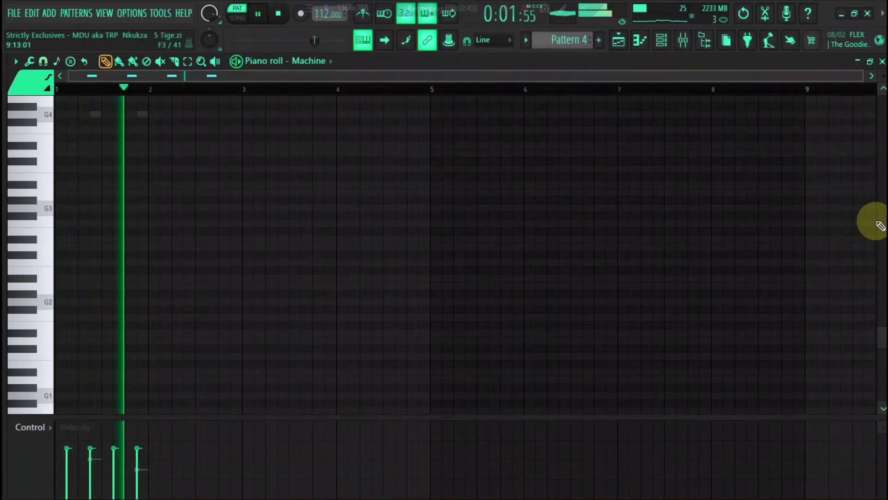
pyautogui.scroll(5, 880, 225)
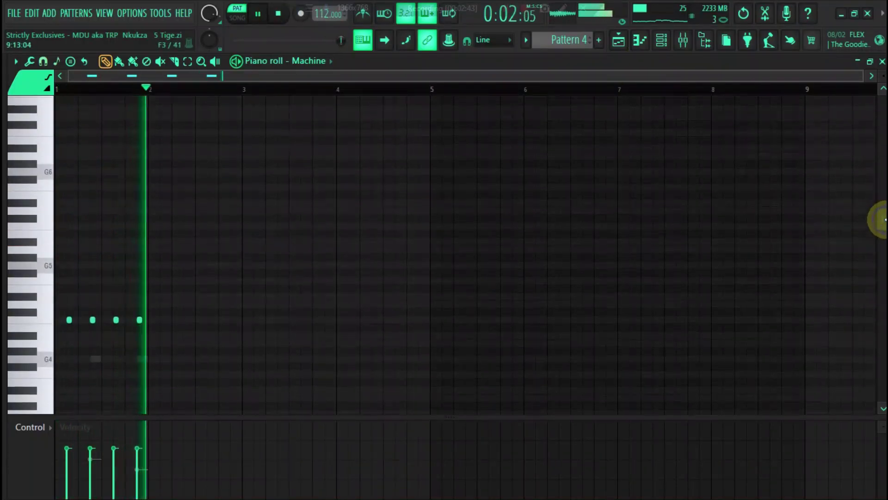
pyautogui.click(640, 42)
pyautogui.press('space')
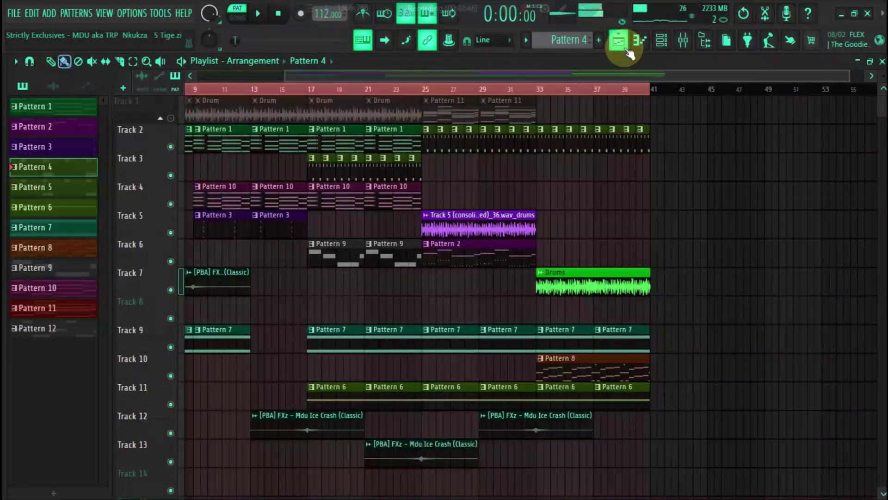
# Step: Select Pattern 8 and view its nine-bar PRIVATE SCLLL melody between G2 and G3
pyautogui.click(564, 367)
pyautogui.click(662, 39)
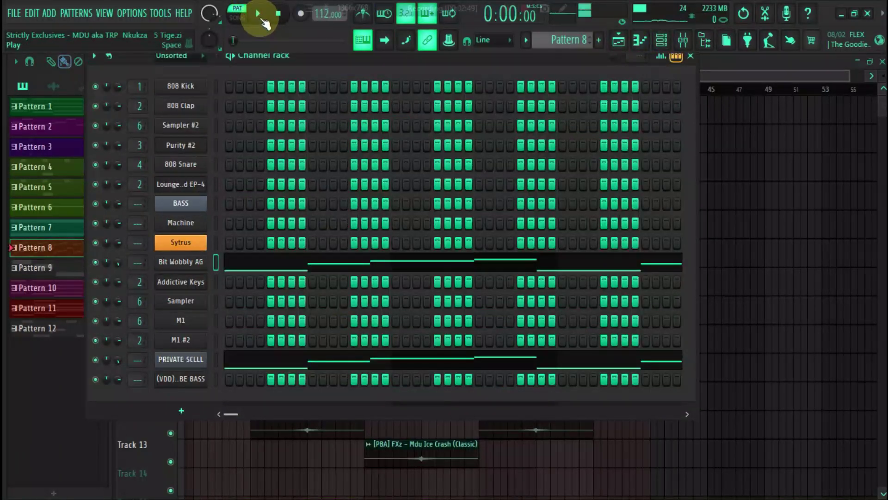
pyautogui.click(260, 359)
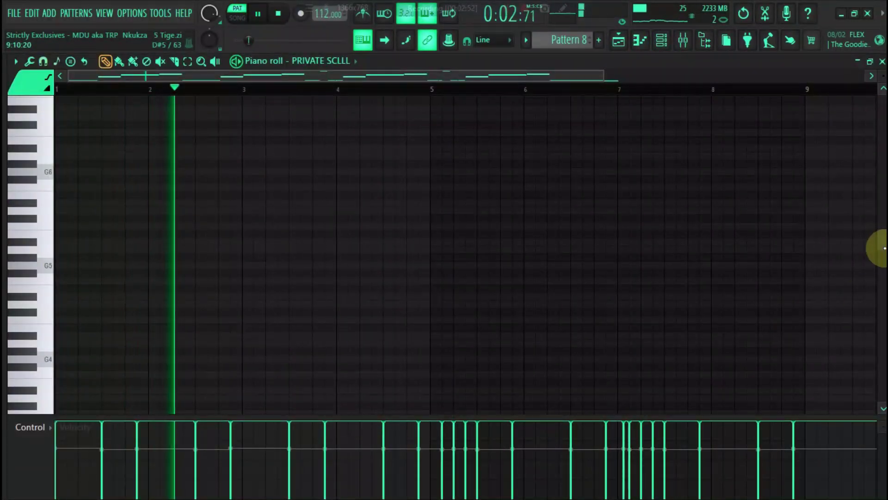
pyautogui.moveTo(874, 307); pyautogui.dragTo(864, 359)
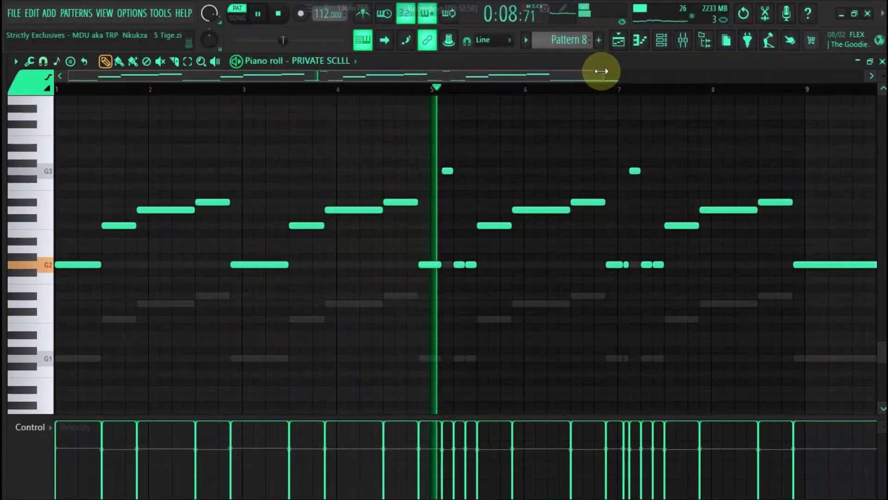
pyautogui.moveTo(601, 70); pyautogui.dragTo(725, 115)
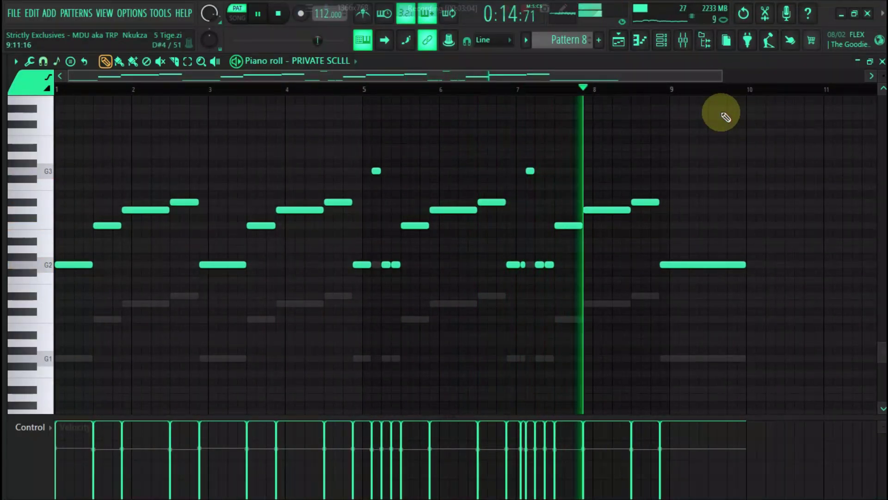
# Step: Play the arrangement from bar 25 with Tracks 5 and 7 muted
pyautogui.click(619, 41)
pyautogui.press('space')
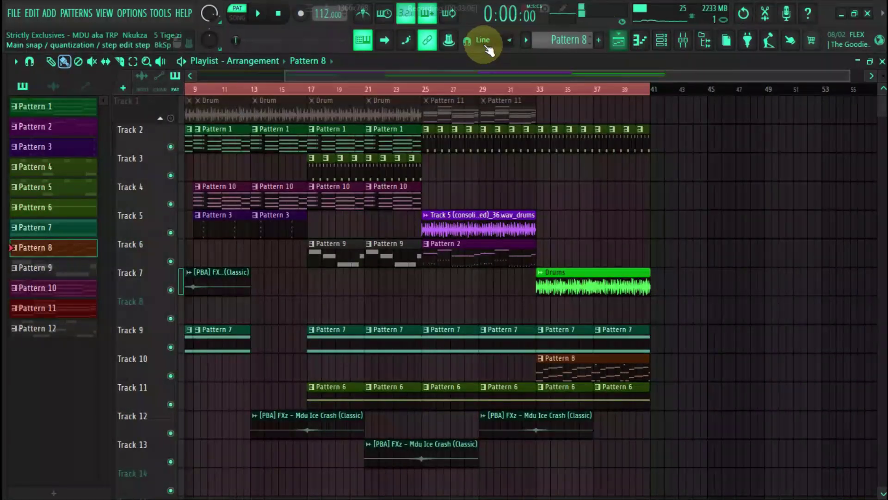
pyautogui.click(423, 88)
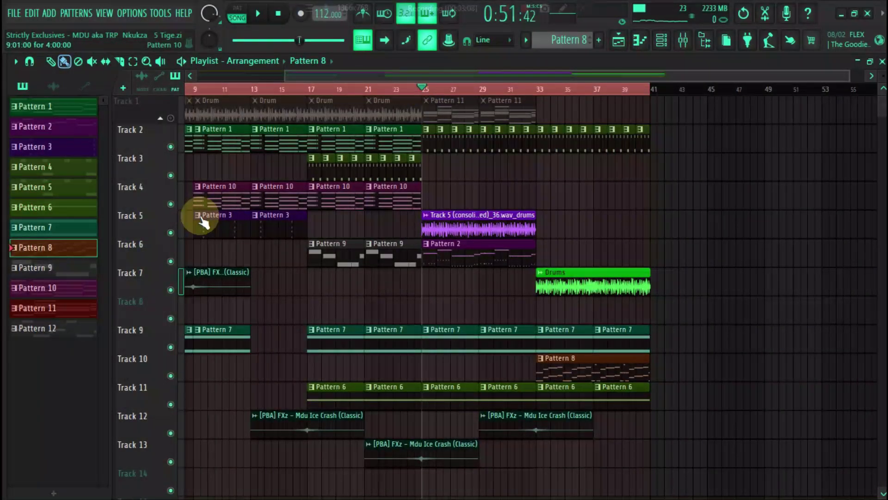
pyautogui.click(170, 233)
pyautogui.press('space')
pyautogui.click(170, 289)
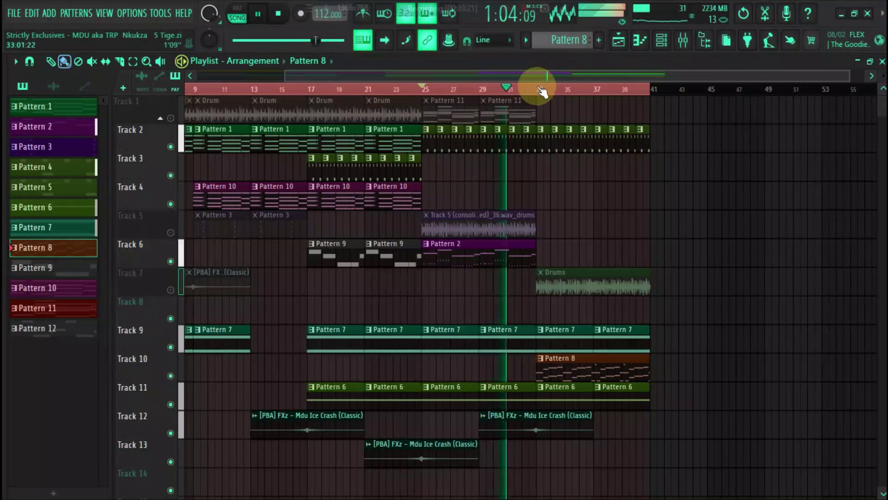
# Step: Jump the playhead to bar 33, stop, and unmute all tracks
pyautogui.click(538, 87)
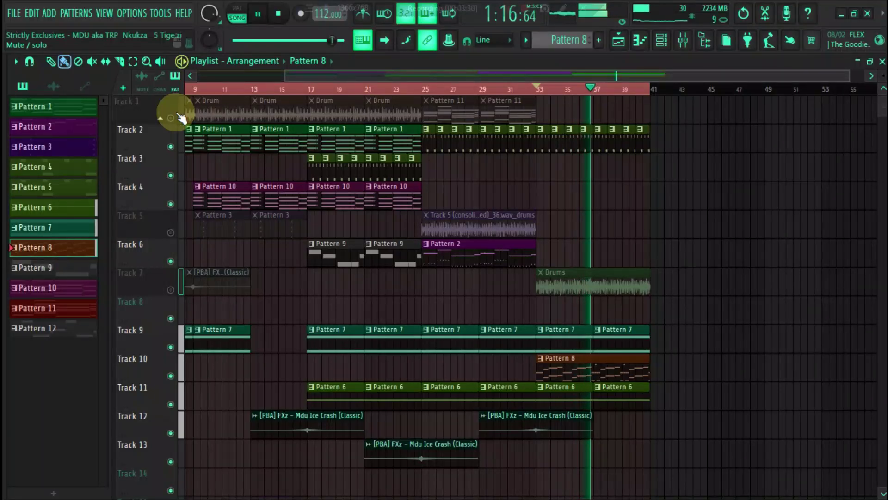
pyautogui.press('space')
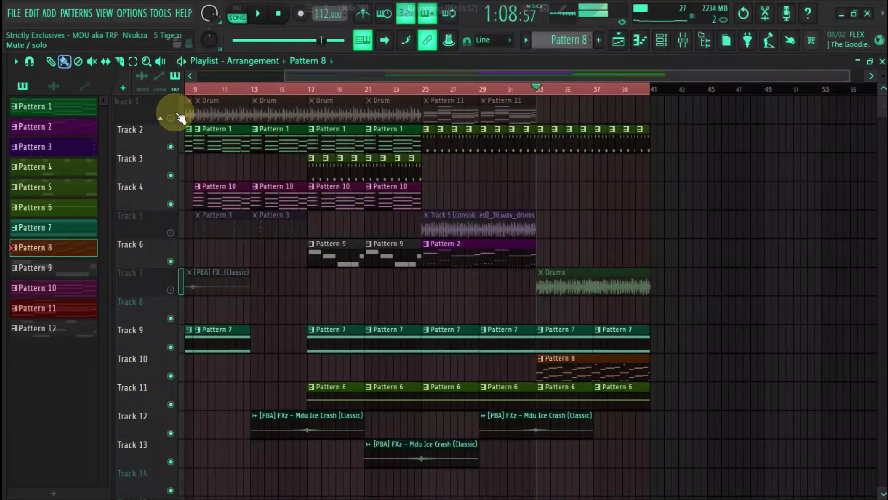
pyautogui.click(175, 114)
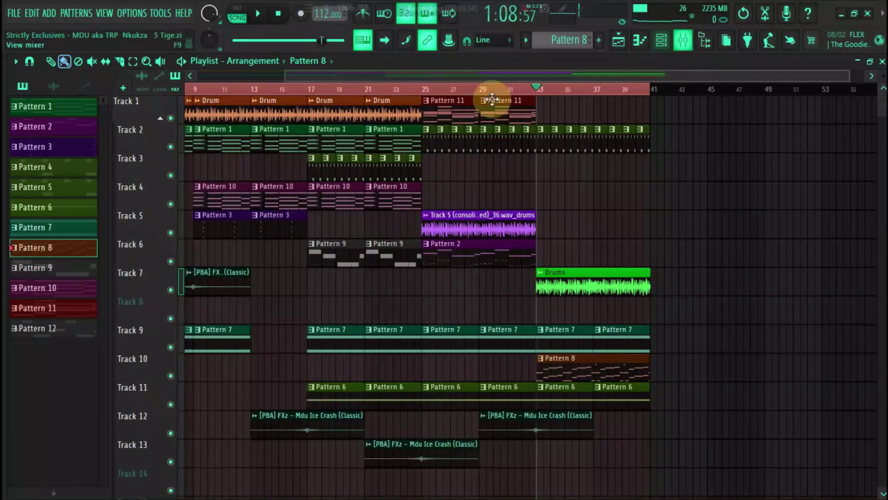
# Step: Play the arrangement from bar 33, mute Track 20's recorded audio, then jump back to bar 25
pyautogui.press('space')
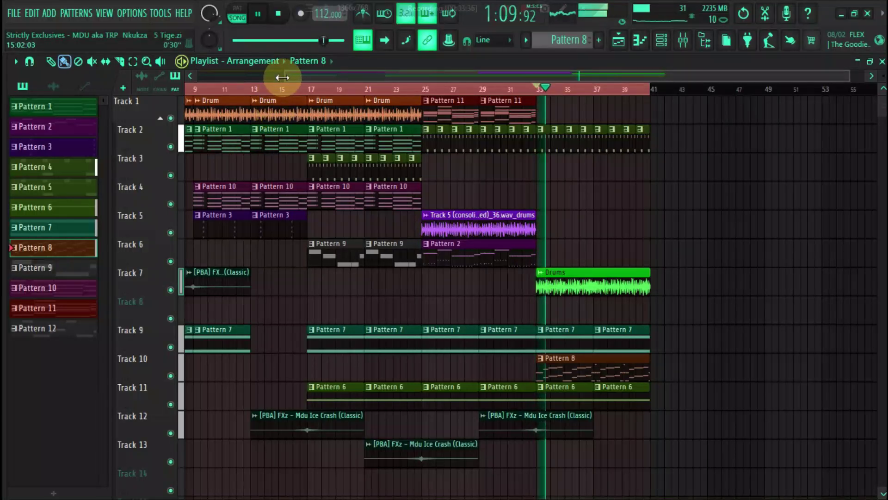
pyautogui.moveTo(284, 77); pyautogui.dragTo(71, 103)
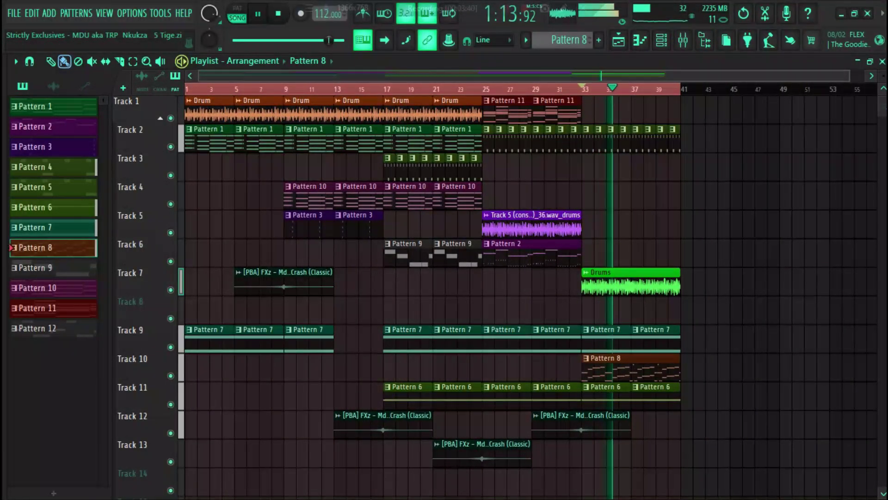
pyautogui.scroll(-10, 856, 127)
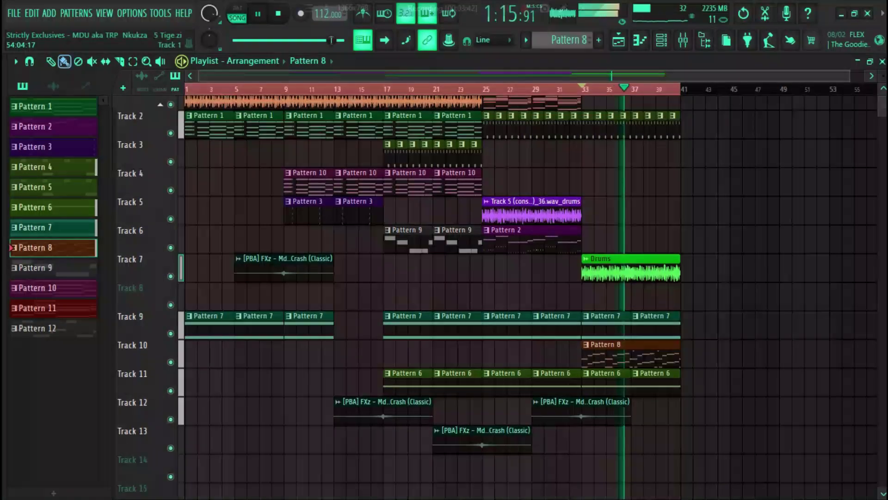
pyautogui.click(170, 368)
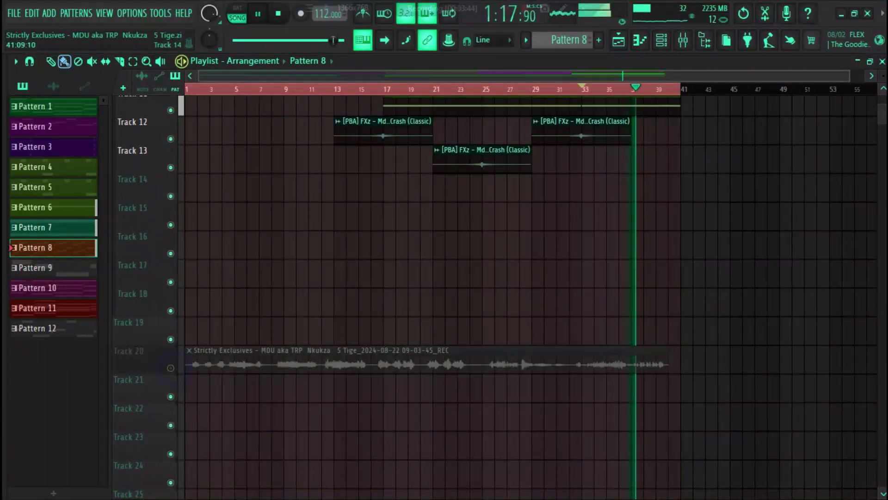
pyautogui.scroll(10, 180, 374)
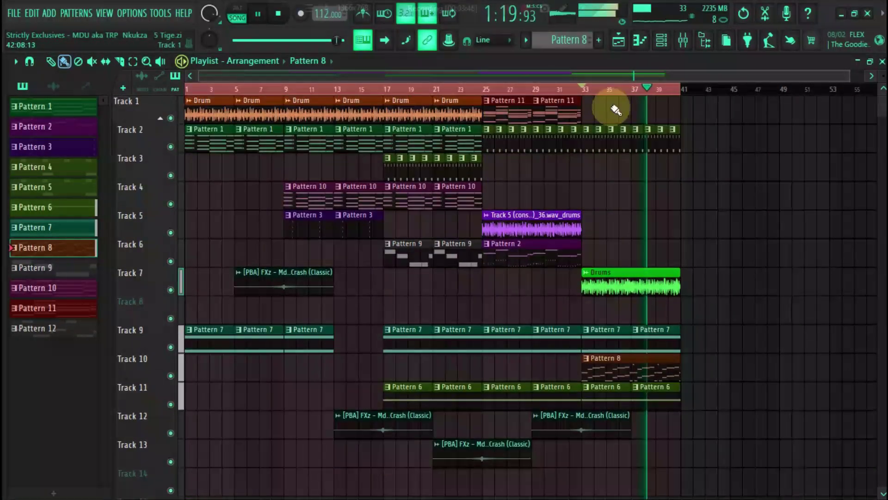
pyautogui.click(485, 88)
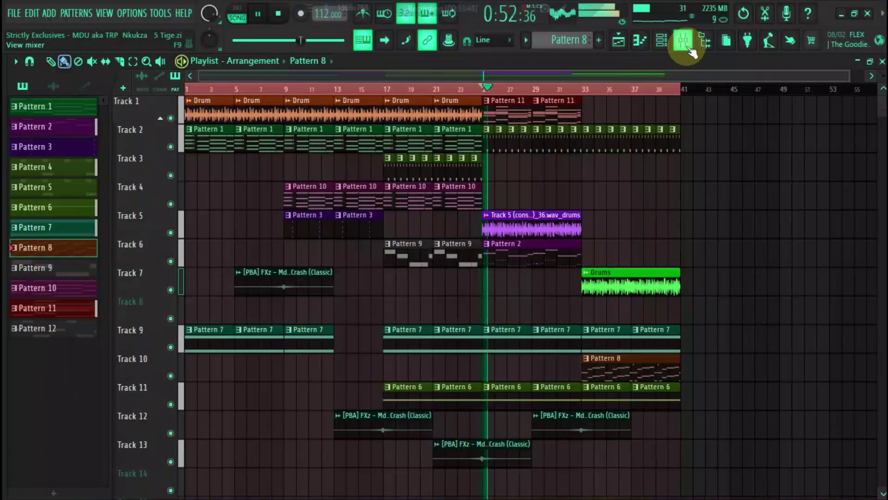
# Step: Switch off the REC mixer insert 8 and return to the playlist
pyautogui.click(683, 40)
pyautogui.click(363, 178)
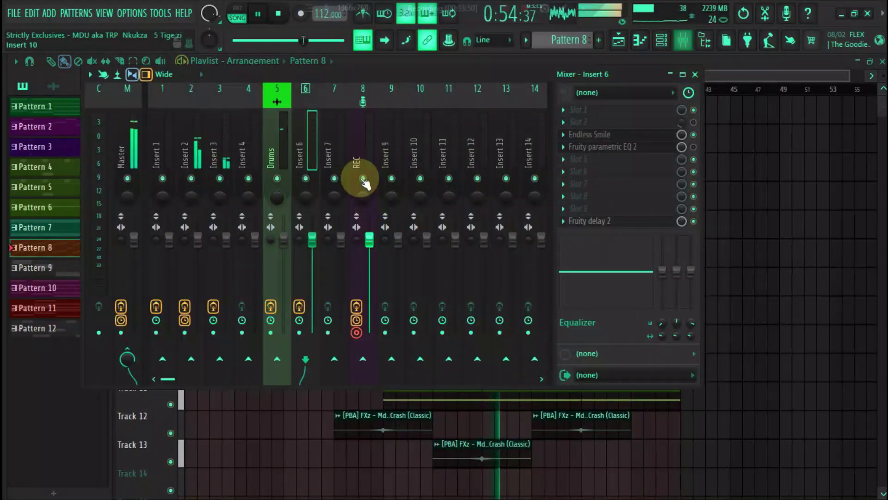
pyautogui.click(618, 41)
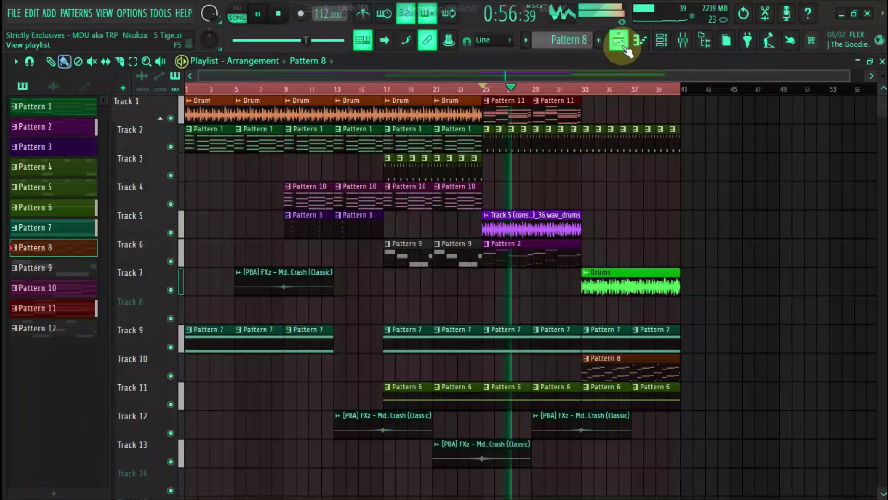
pyautogui.click(625, 48)
pyautogui.click(624, 48)
pyautogui.click(624, 48)
pyautogui.click(624, 47)
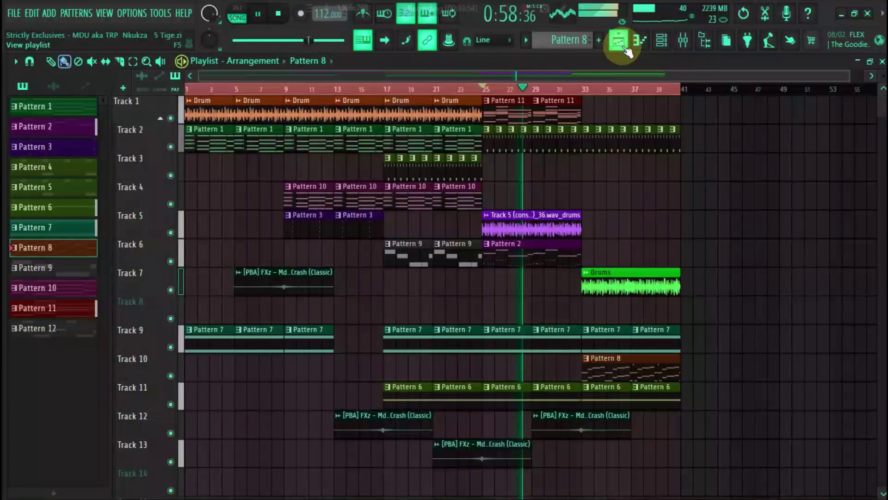
# Step: Audition the arrangement from bars 17, 9 and 1, then skip ahead to bar 33
pyautogui.click(386, 90)
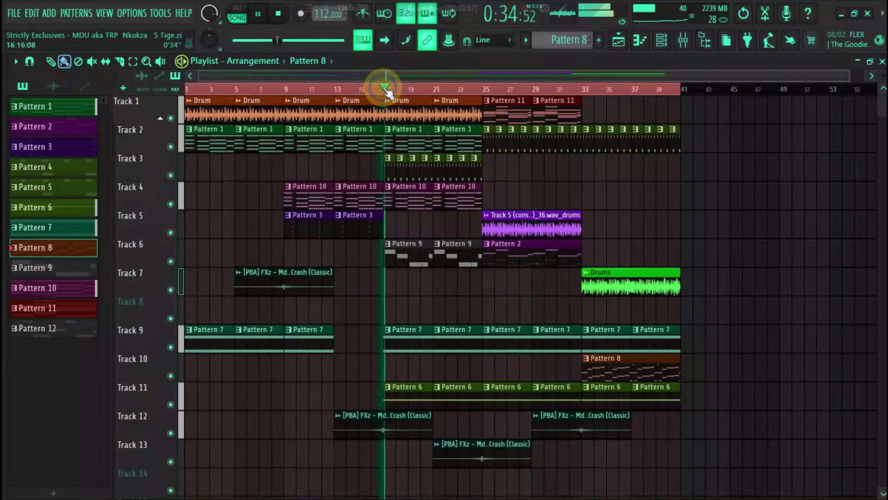
pyautogui.click(288, 89)
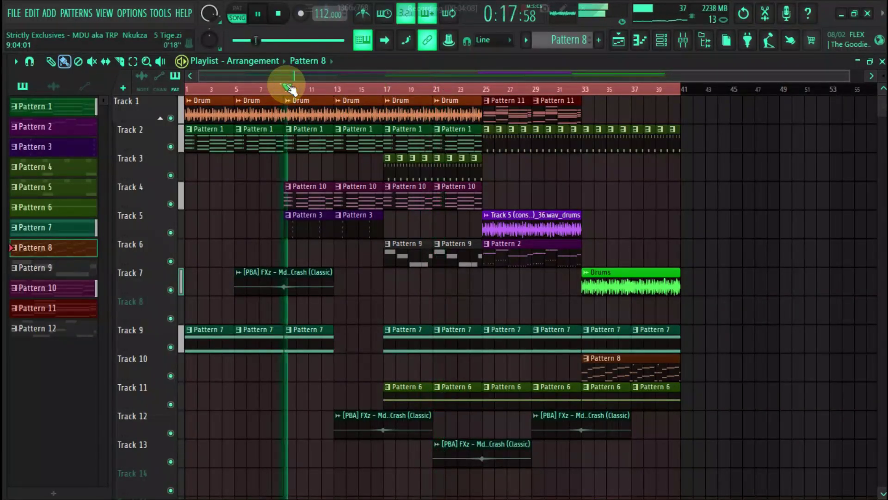
pyautogui.click(190, 89)
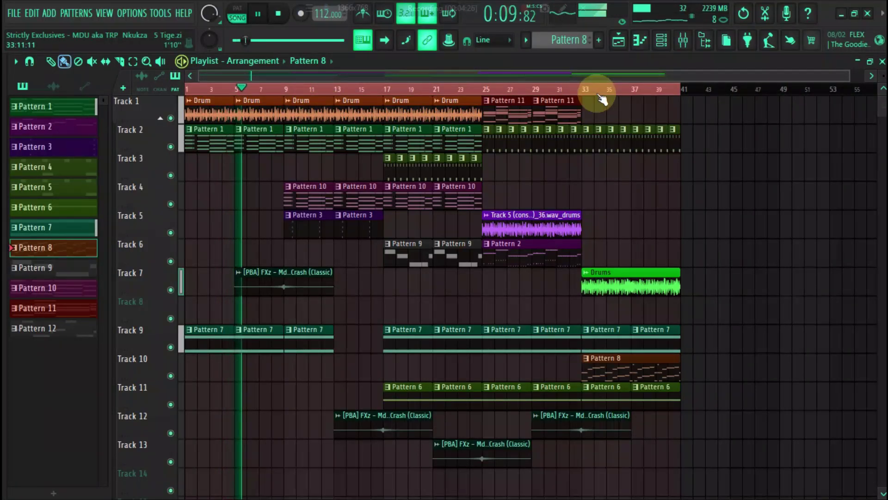
pyautogui.click(587, 88)
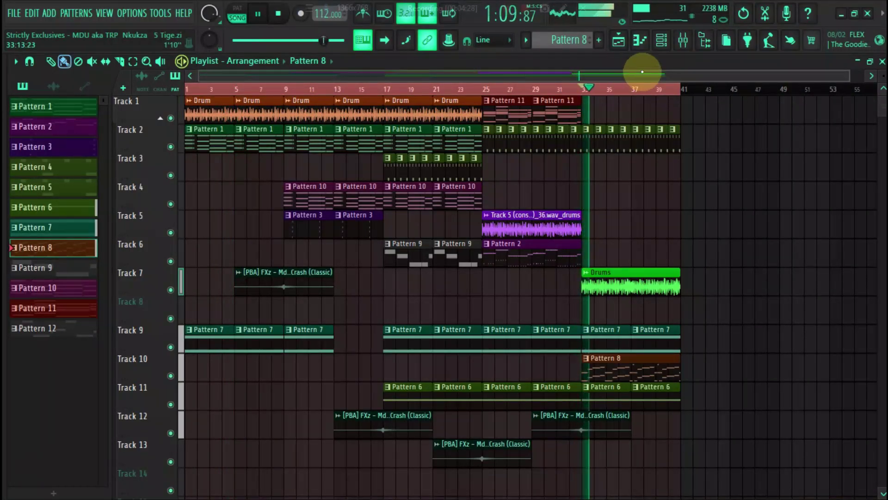
# Step: Stop the song and show the mixer with Insert 6's Endless Smile, EQ and delay chain
pyautogui.press('space')
pyautogui.click(683, 40)
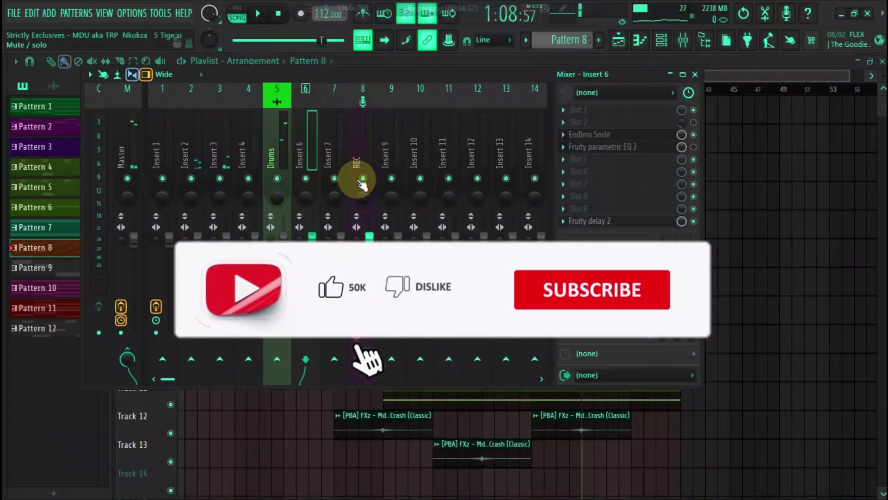